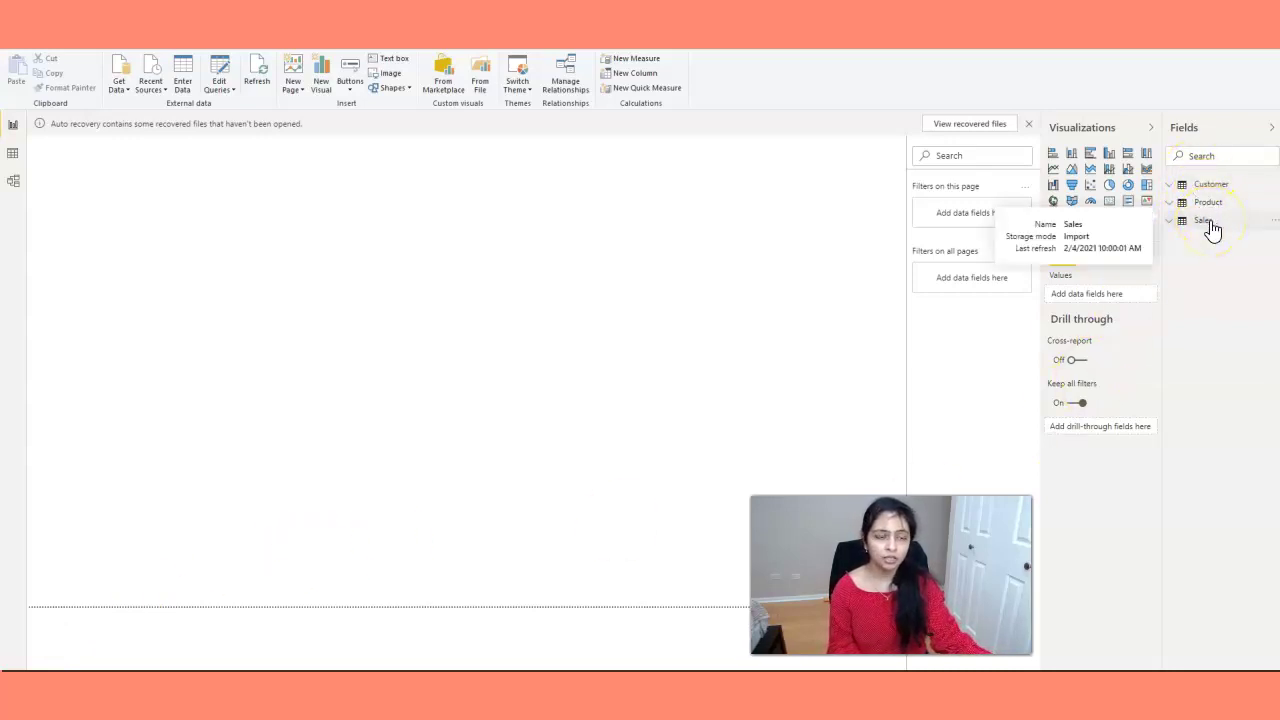
- Expand the Product table in Fields to list Category, Color, List Price, ProductKey and other fields
left_click(1205, 222)
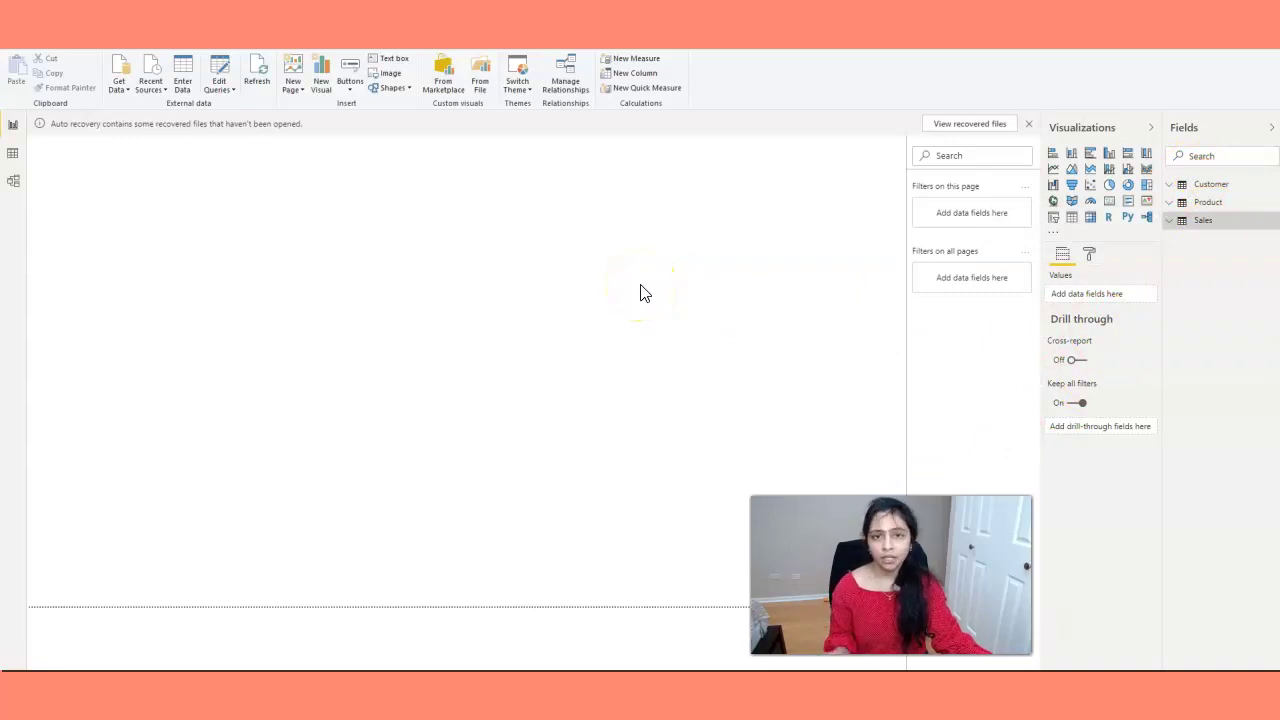
left_click(609, 323)
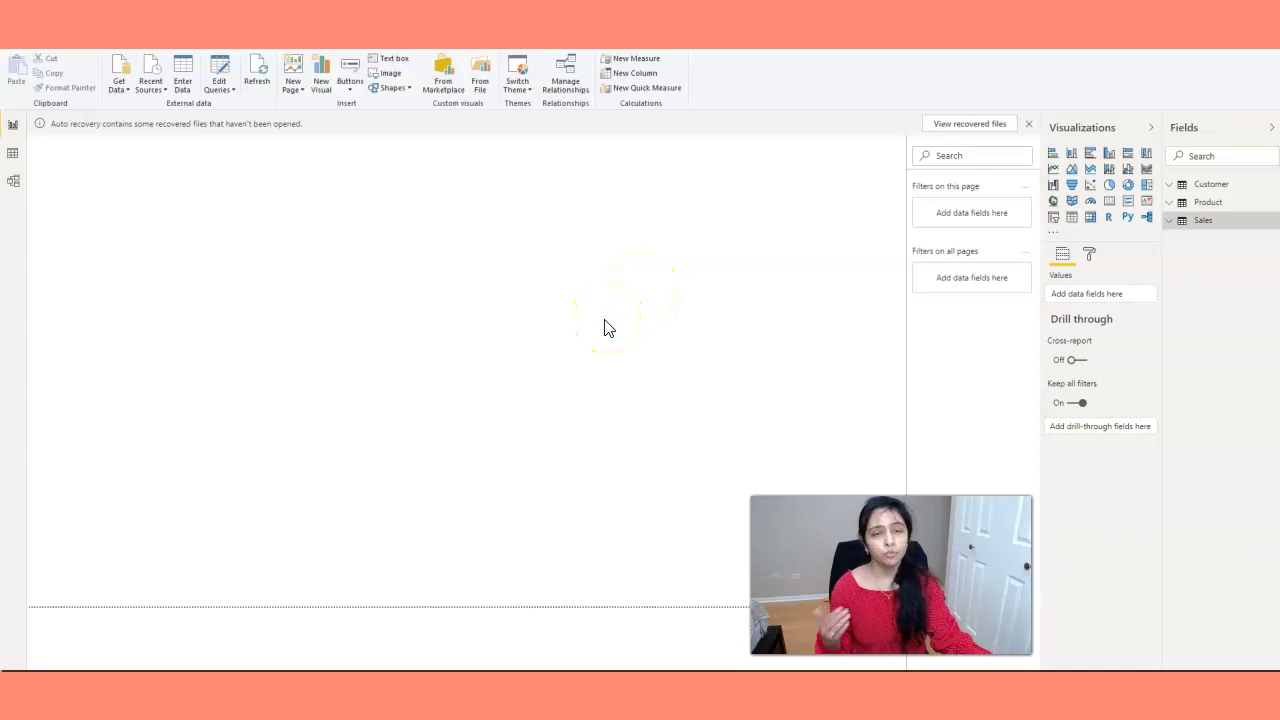
left_click(652, 314)
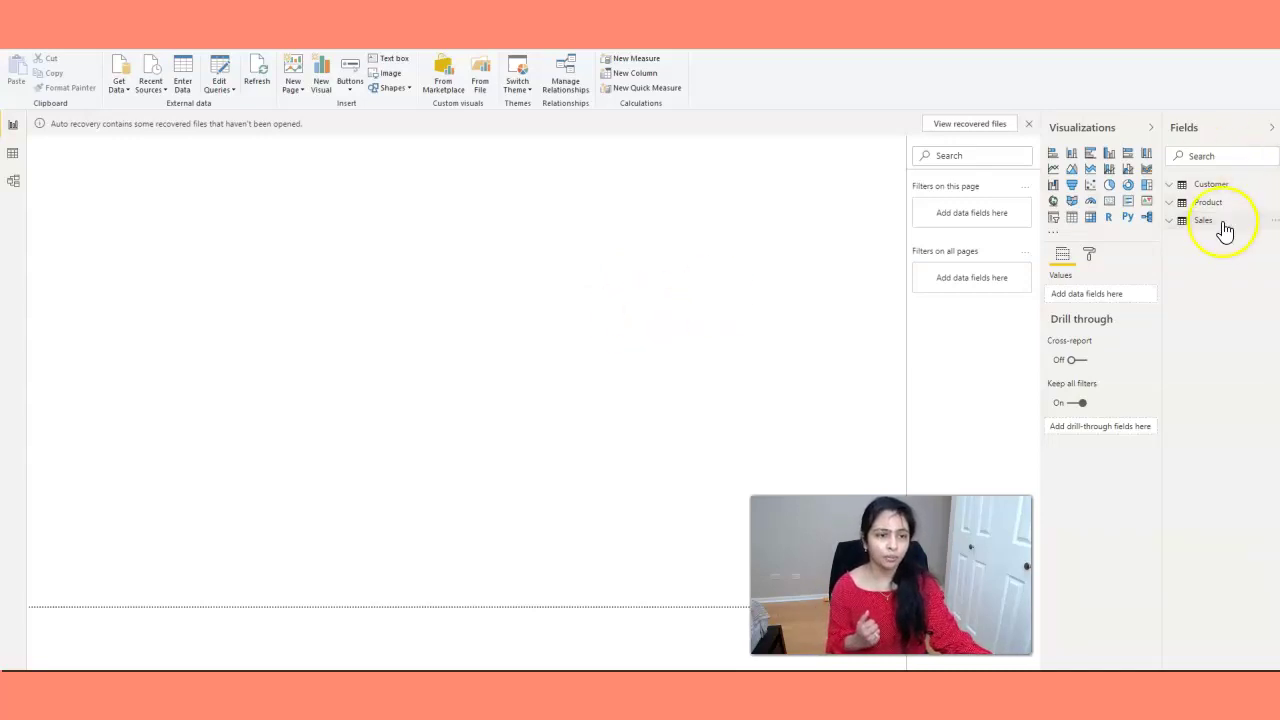
left_click(1195, 220)
left_click(1220, 205)
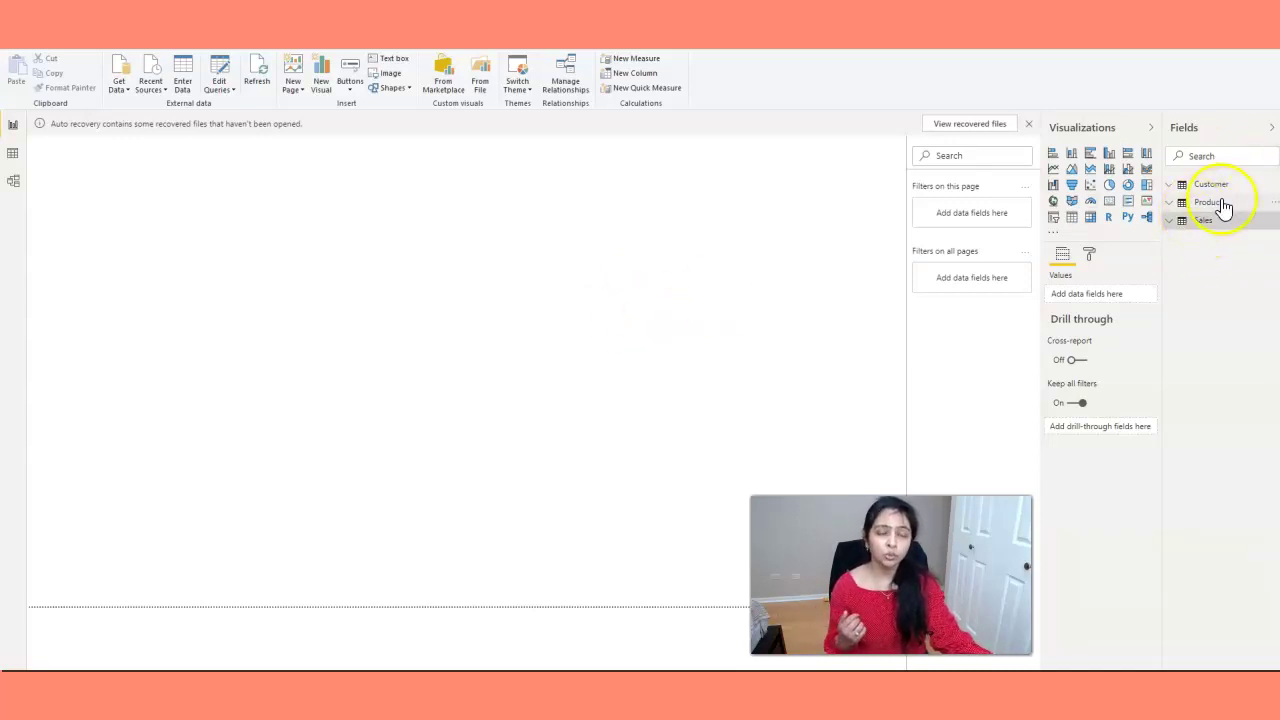
left_click(1210, 224)
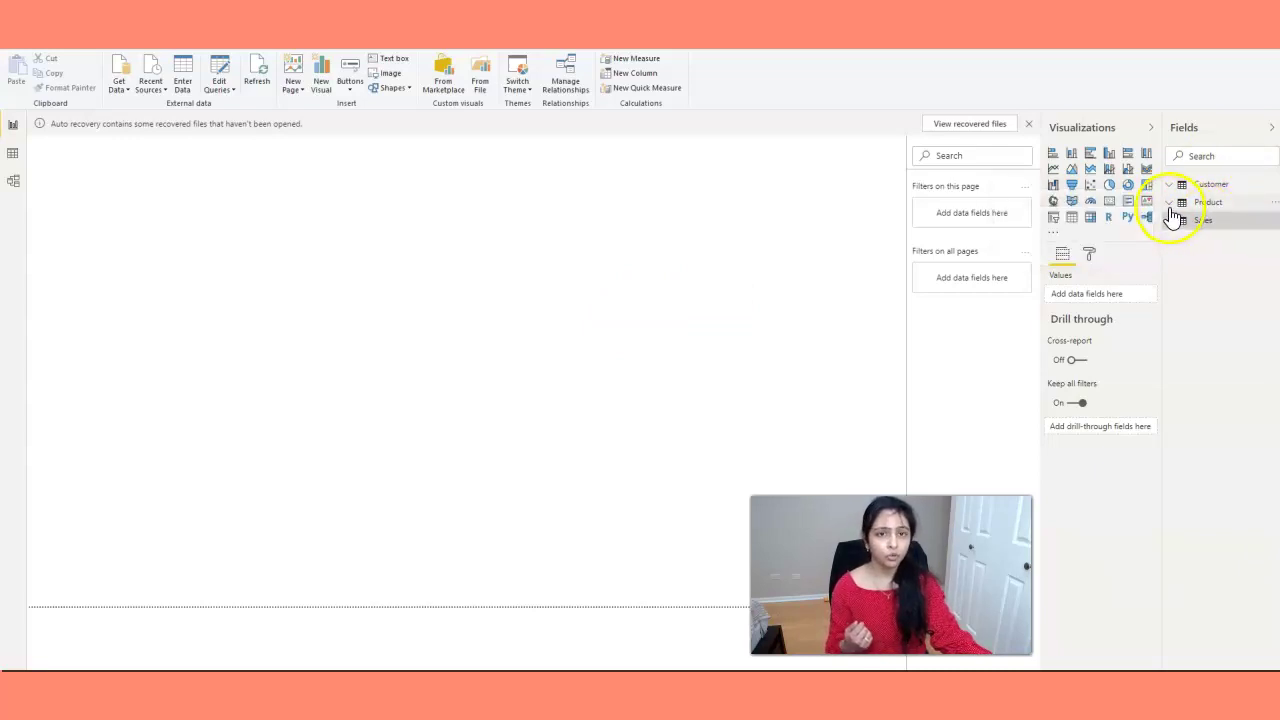
left_click(1170, 203)
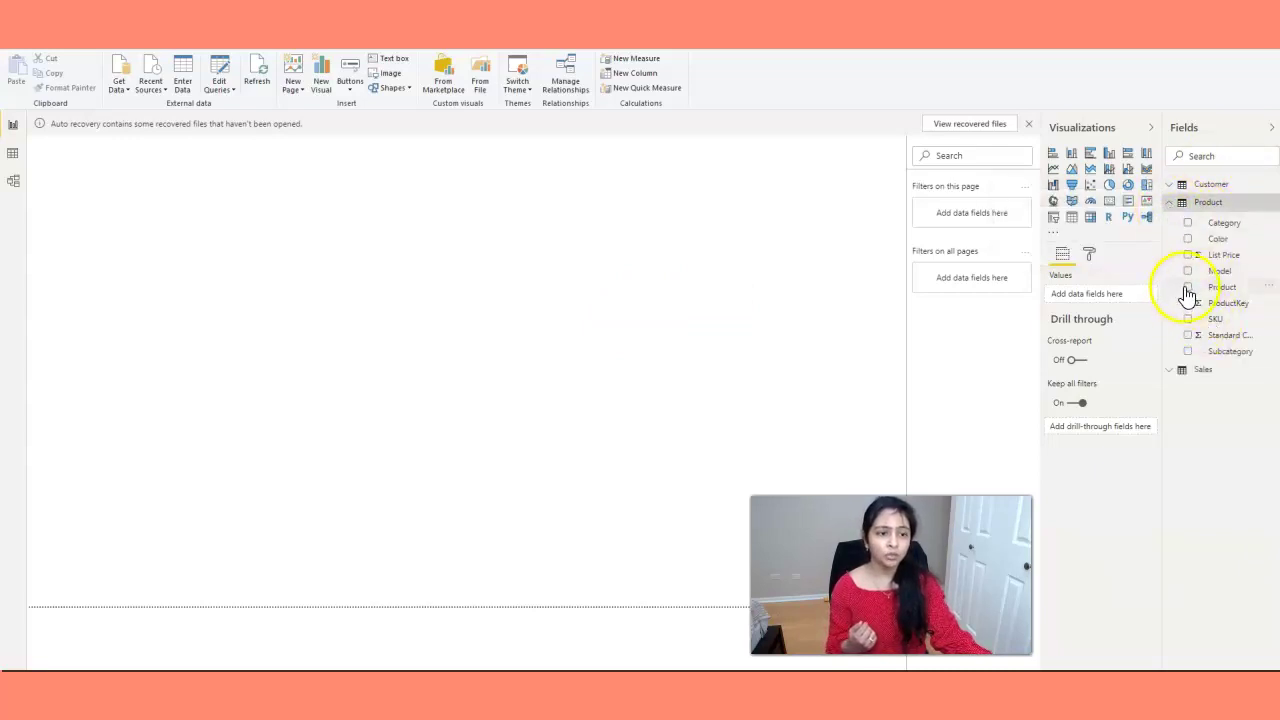
- Build a table visual listing Product names with the Sales Amount field from Sales
left_click(1188, 287)
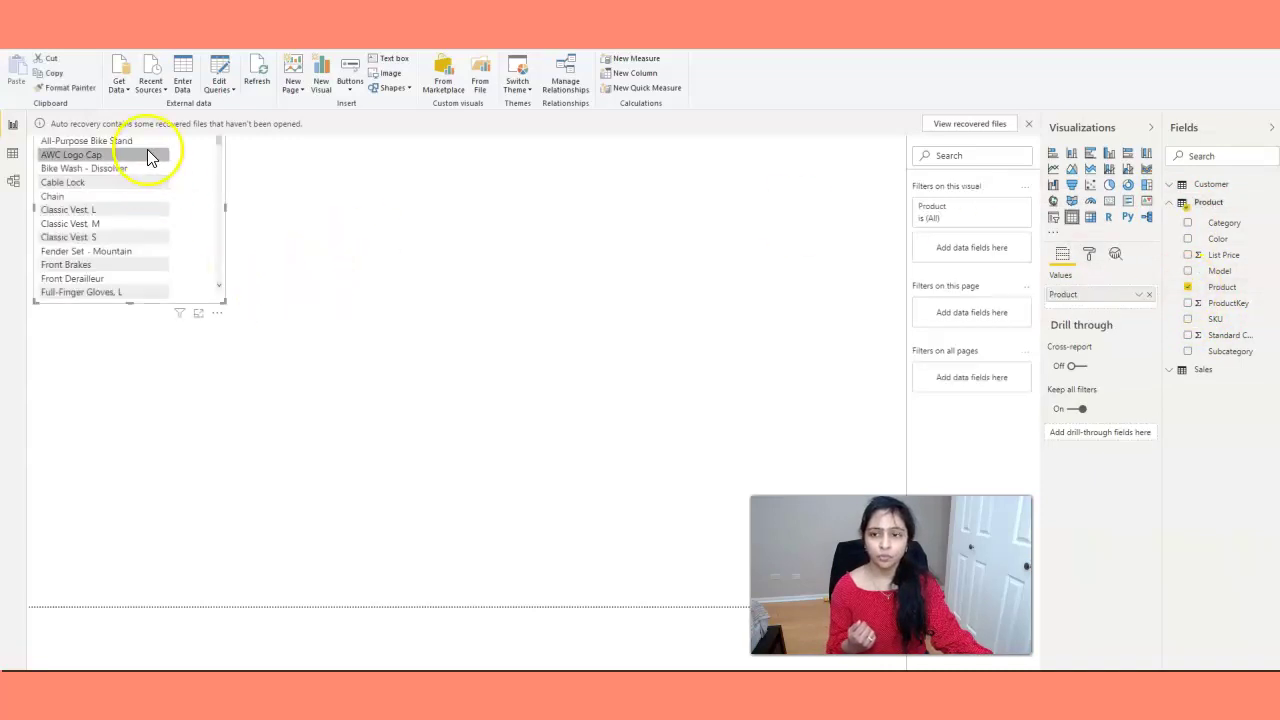
left_click_drag(191, 157, 307, 297)
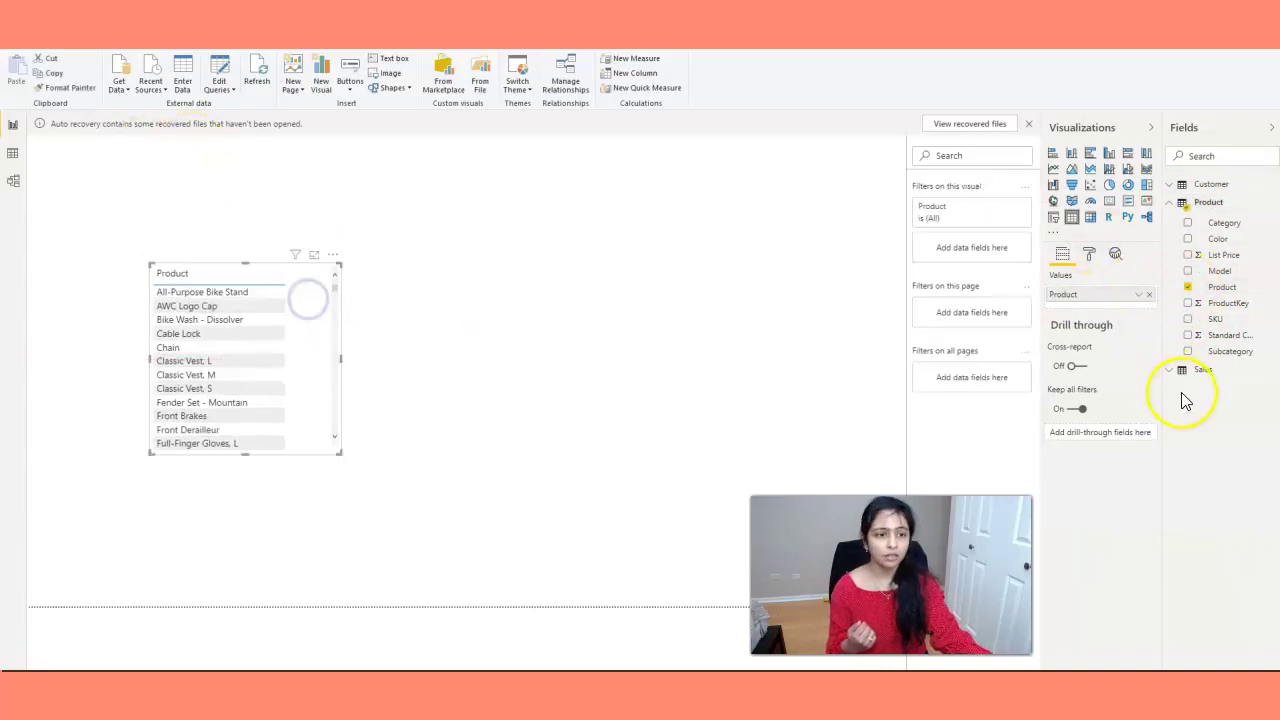
left_click(1170, 370)
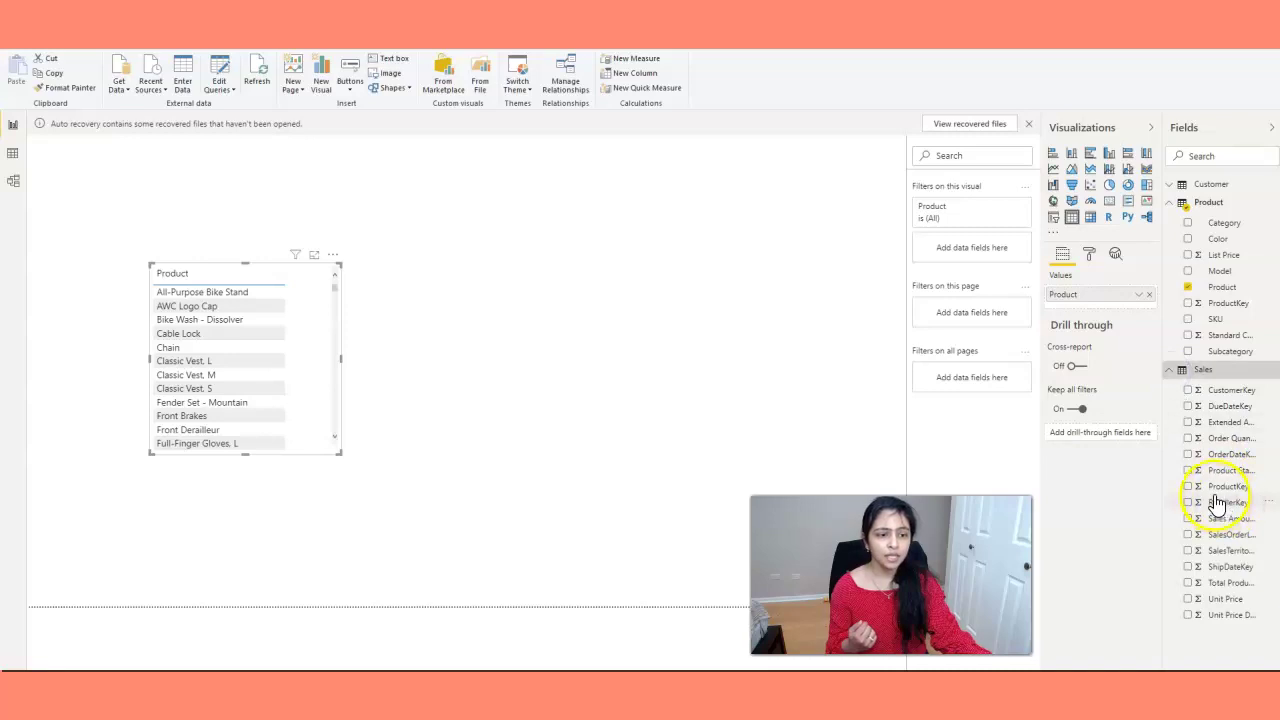
left_click(1188, 518)
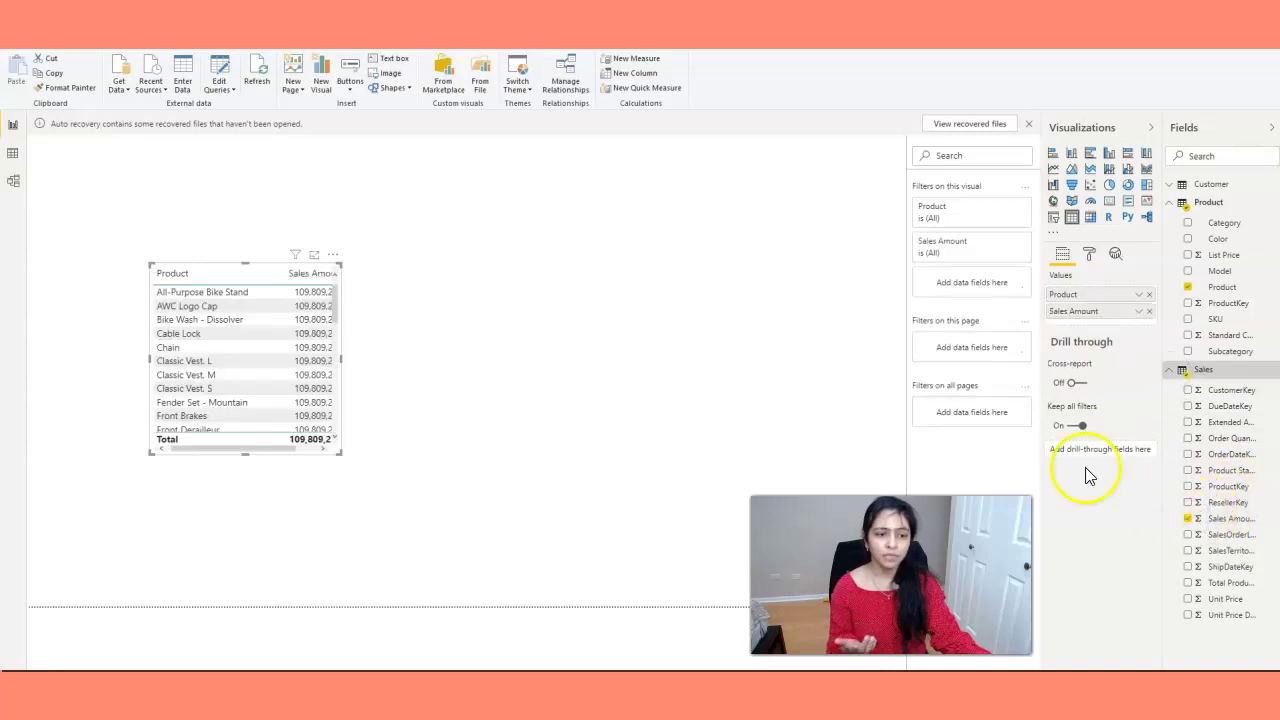
- Enlarge and reposition the table, sort it by product name, then collapse the Product and Sales field lists
left_click_drag(341, 453, 577, 537)
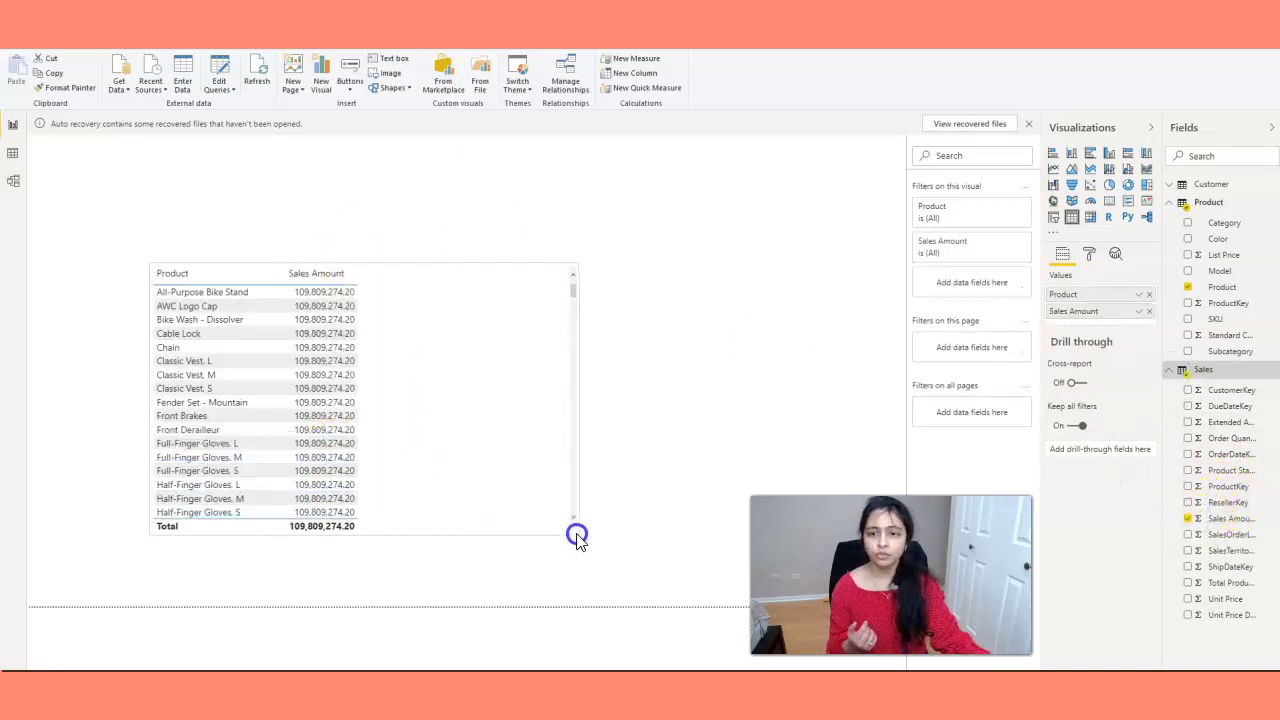
left_click(403, 292)
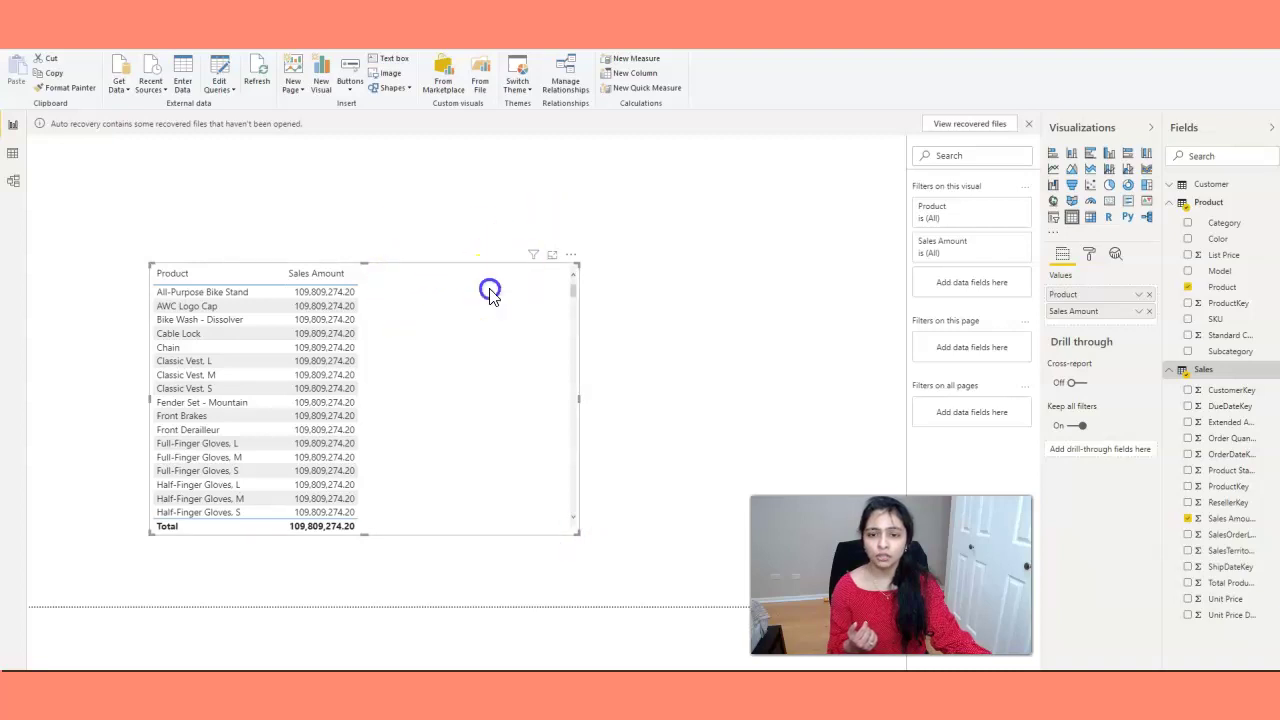
left_click_drag(490, 292, 580, 234)
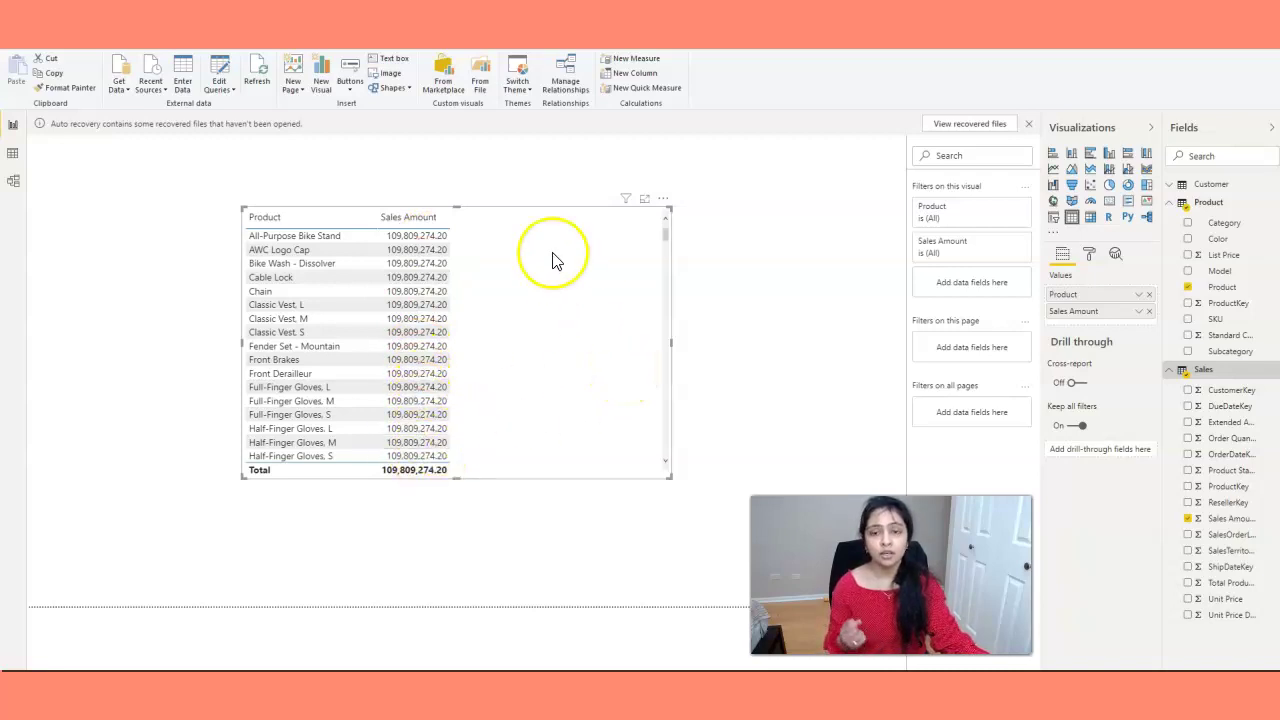
left_click(433, 240)
left_click(347, 222)
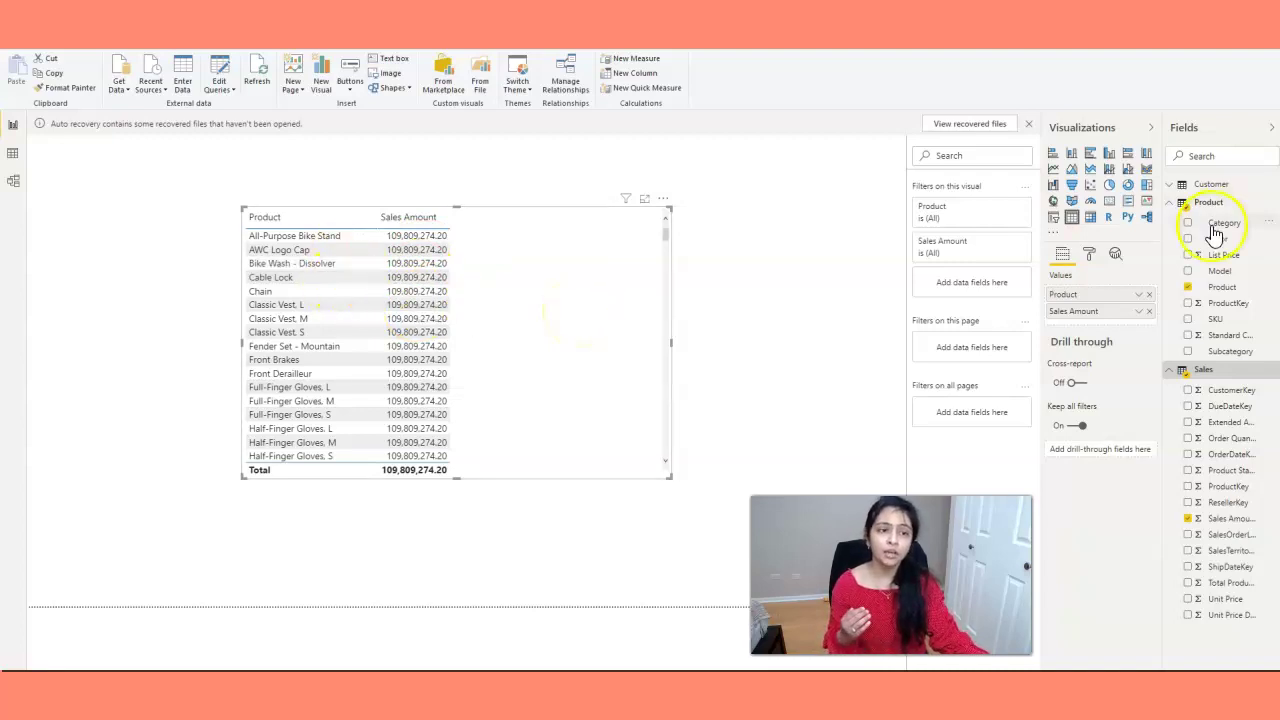
left_click(1169, 202)
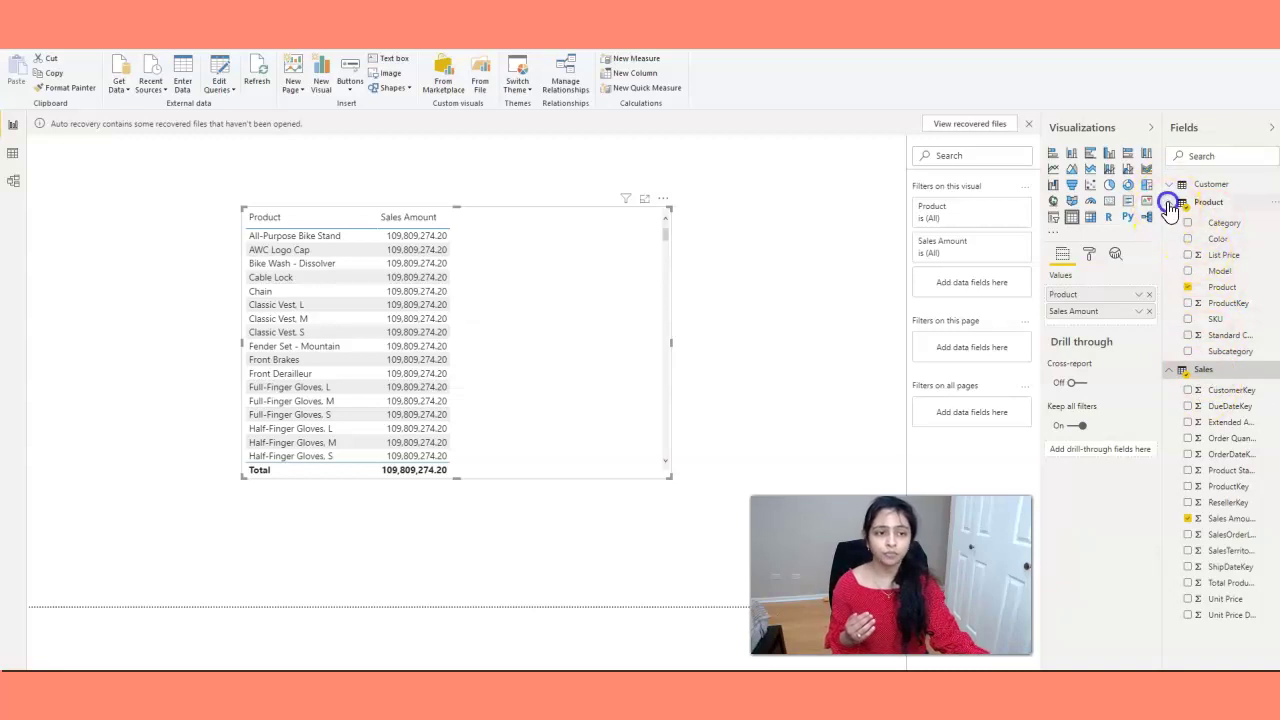
left_click(1170, 220)
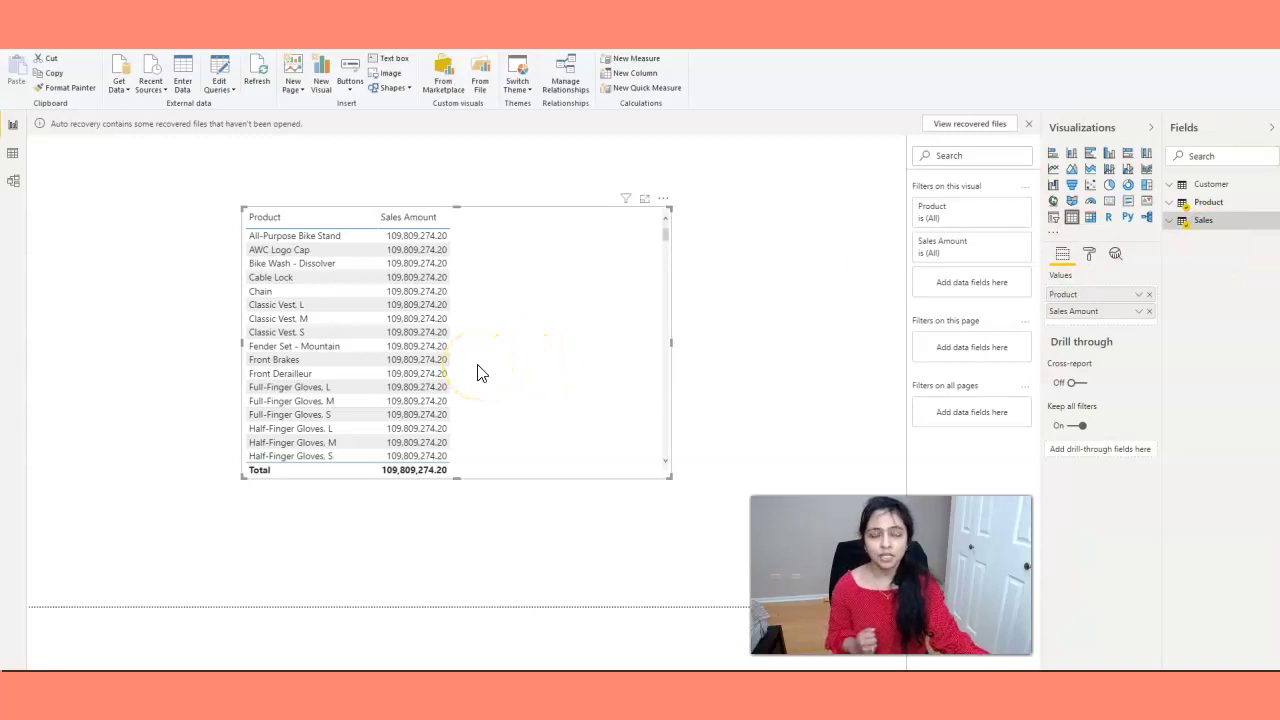
- Switch to Model view showing the unconnected Customer, Product and Sales tables
left_click(533, 368)
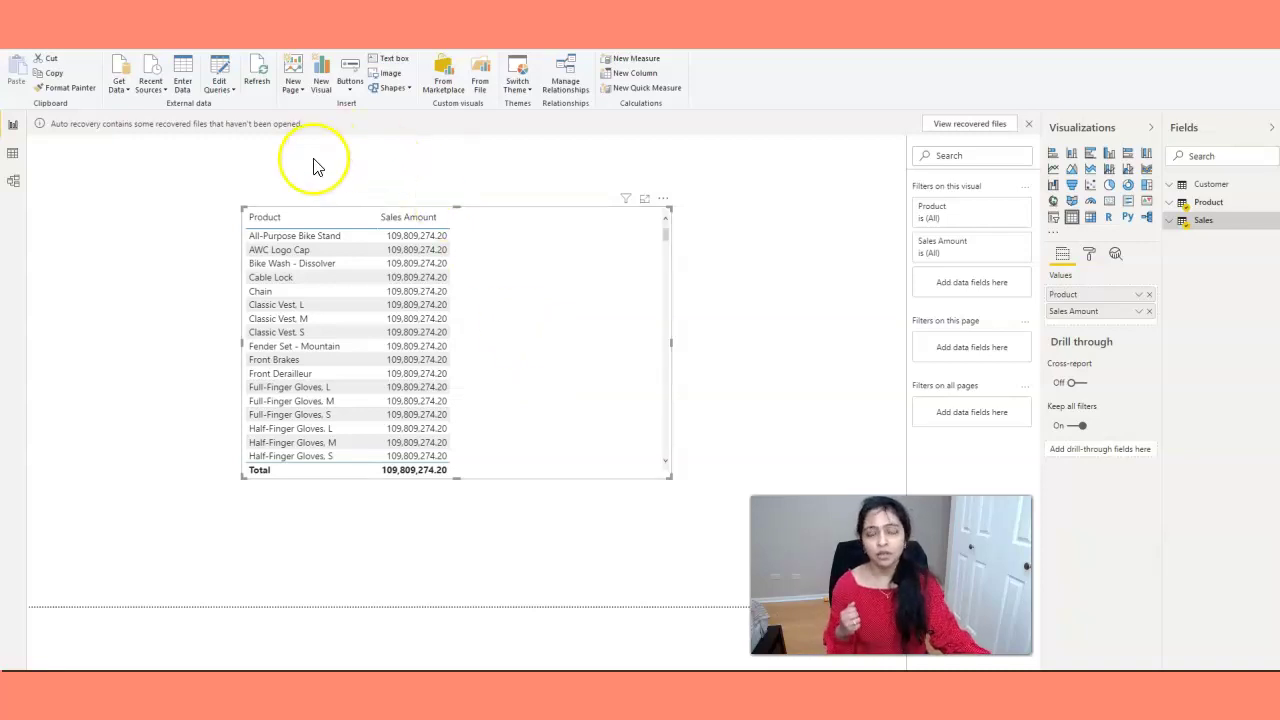
left_click(13, 184)
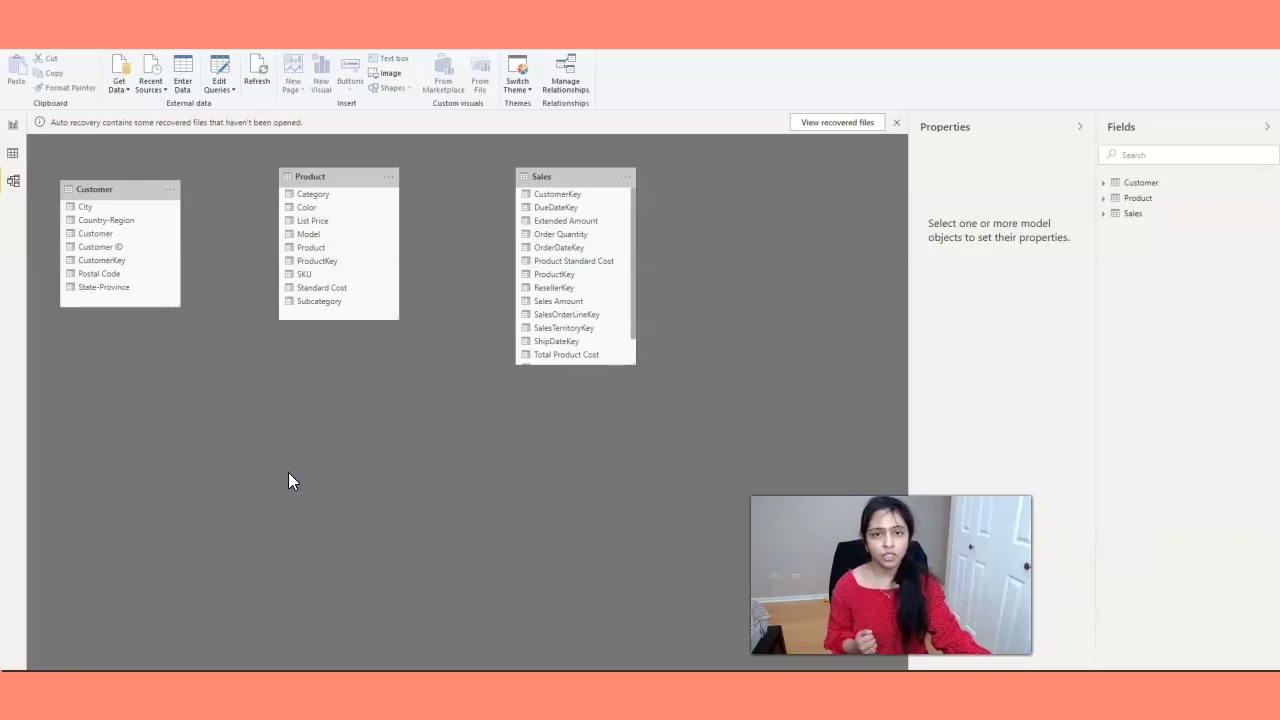
- Autodetect relationships in Manage relationships, dismissing the 'Found 2 new relationship(s)' notice
left_click(570, 82)
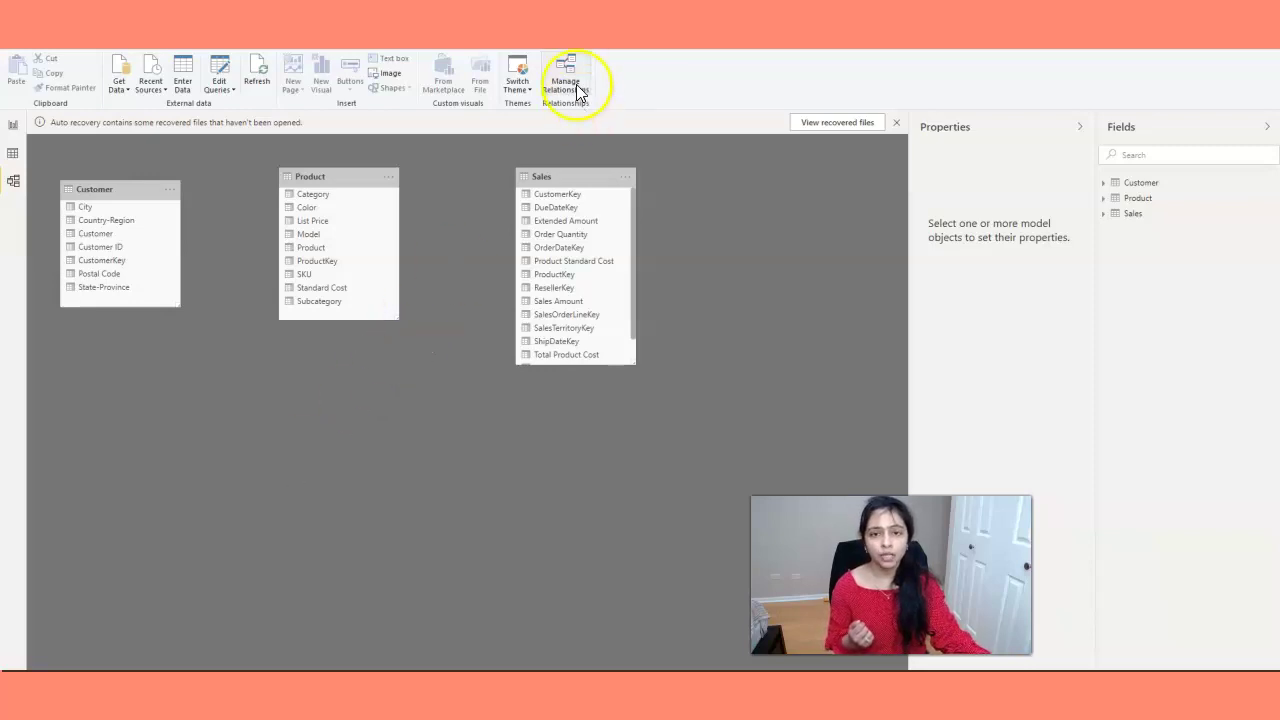
left_click(577, 91)
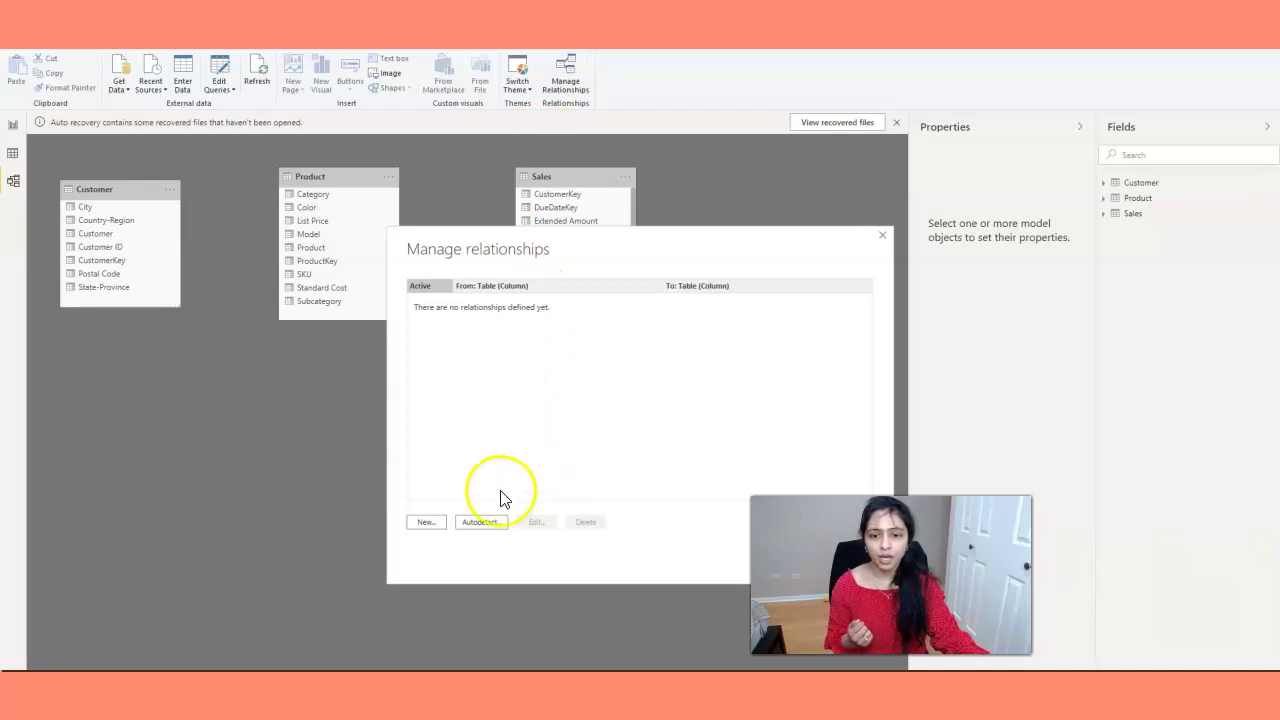
left_click(479, 522)
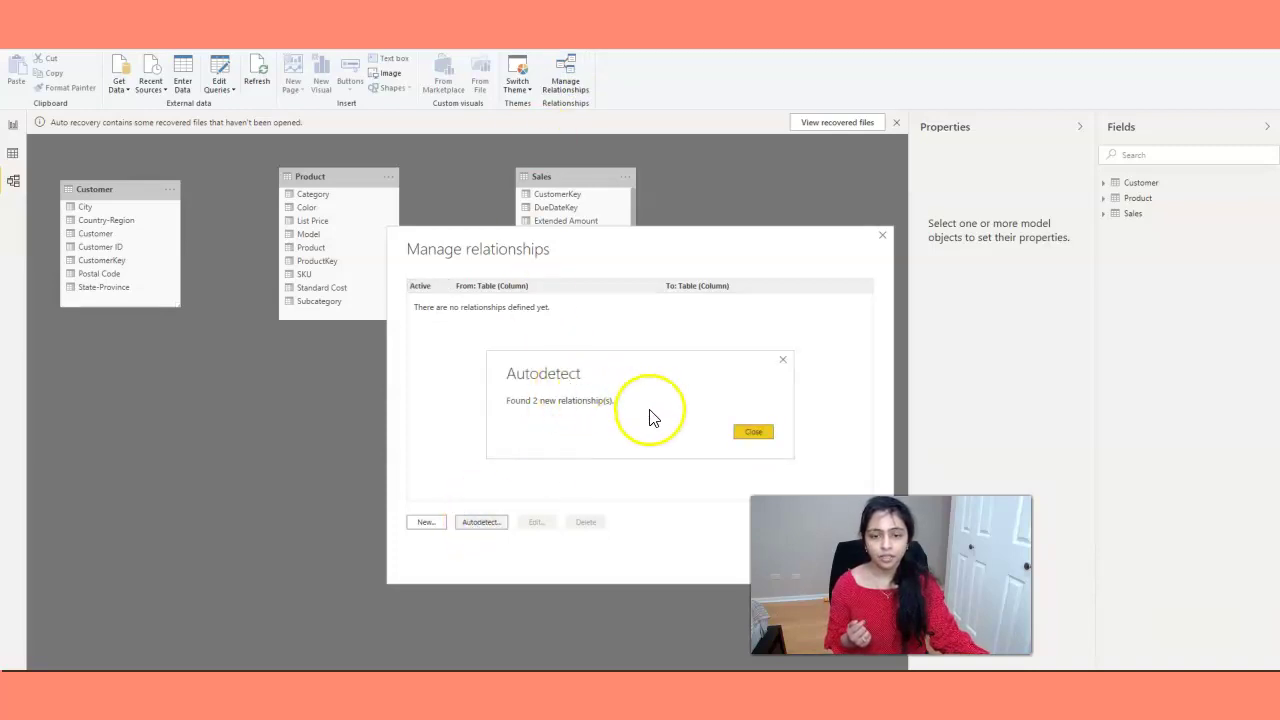
left_click(753, 433)
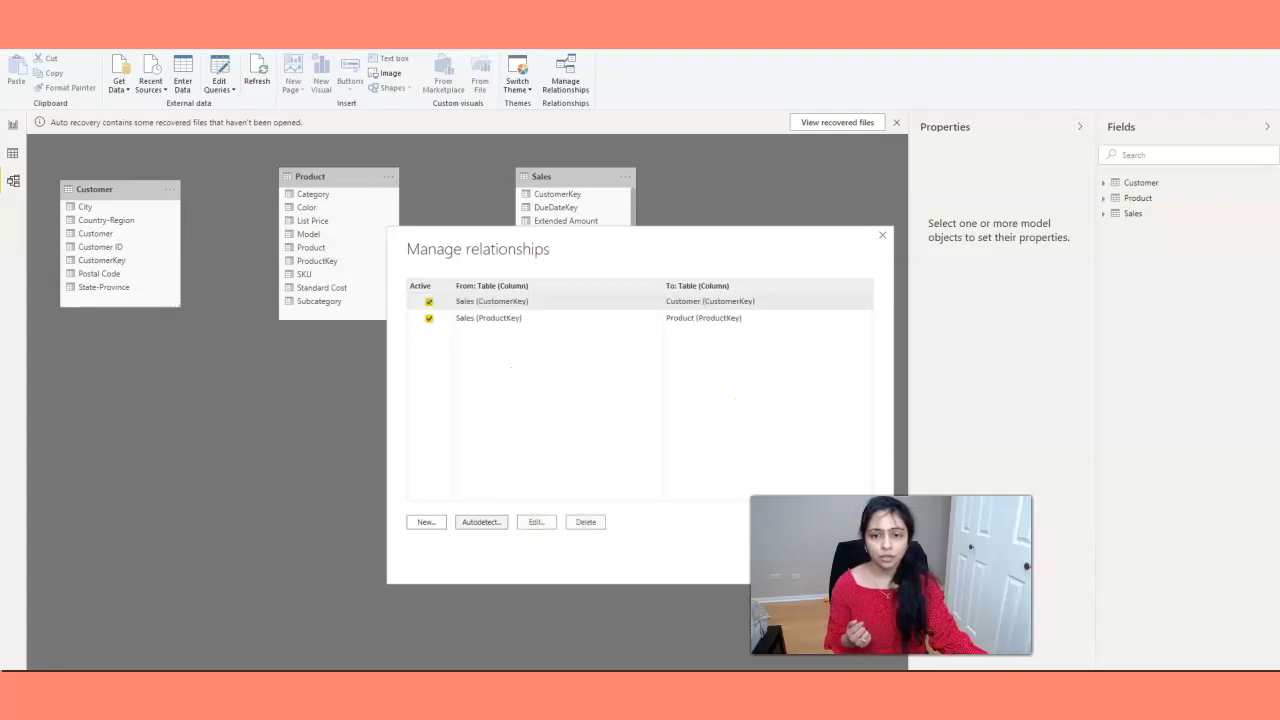
left_click(853, 562)
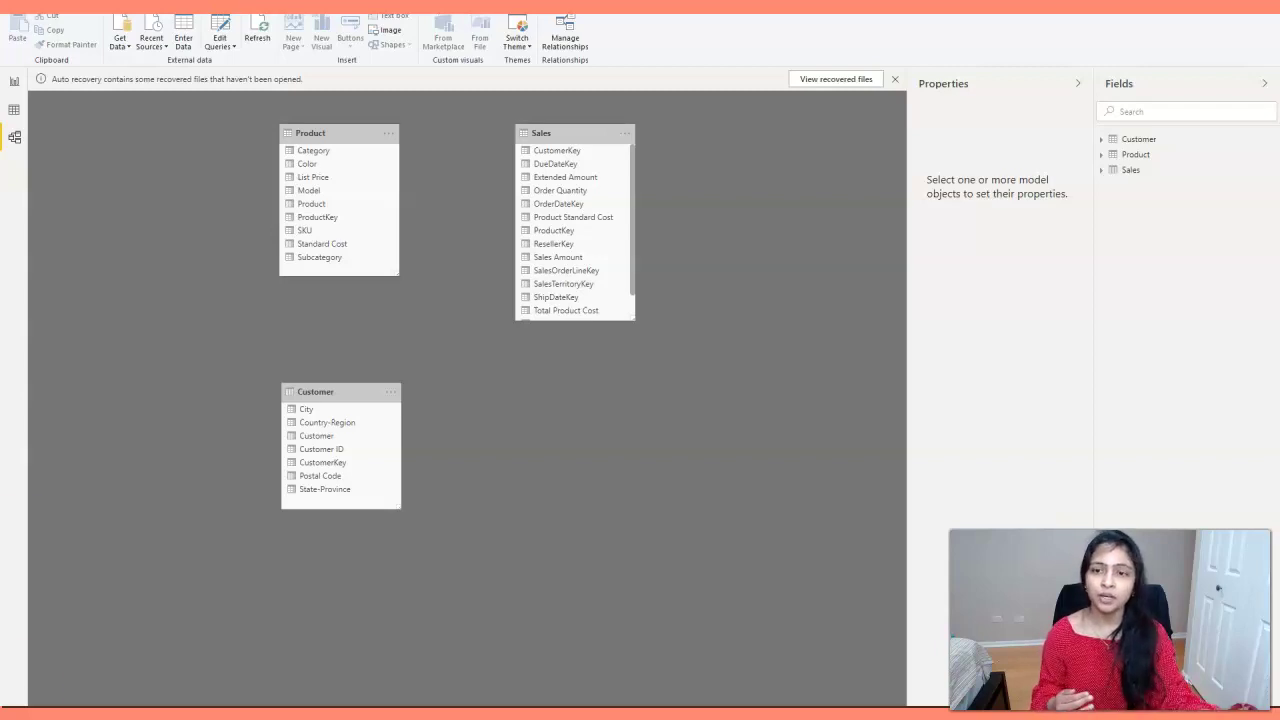
- Link Product's ProductKey to Sales' ProductKey as a one-to-many relationship
left_click(357, 134)
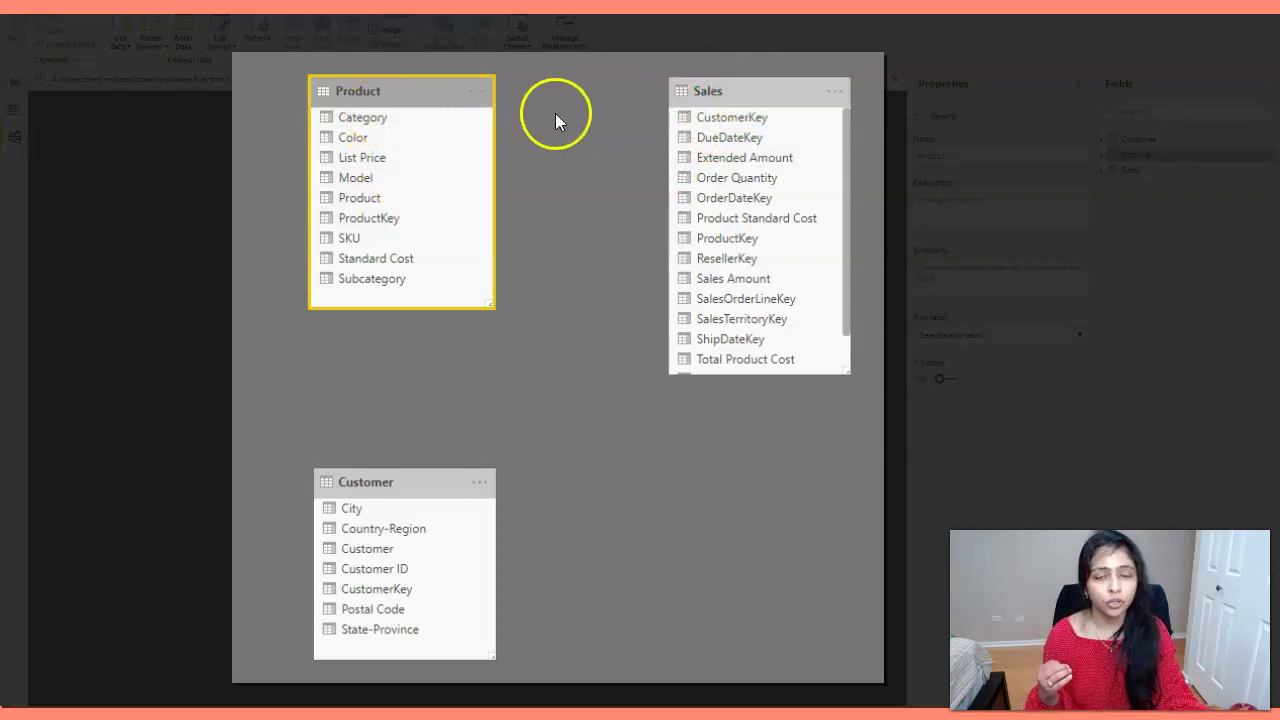
left_click(751, 94)
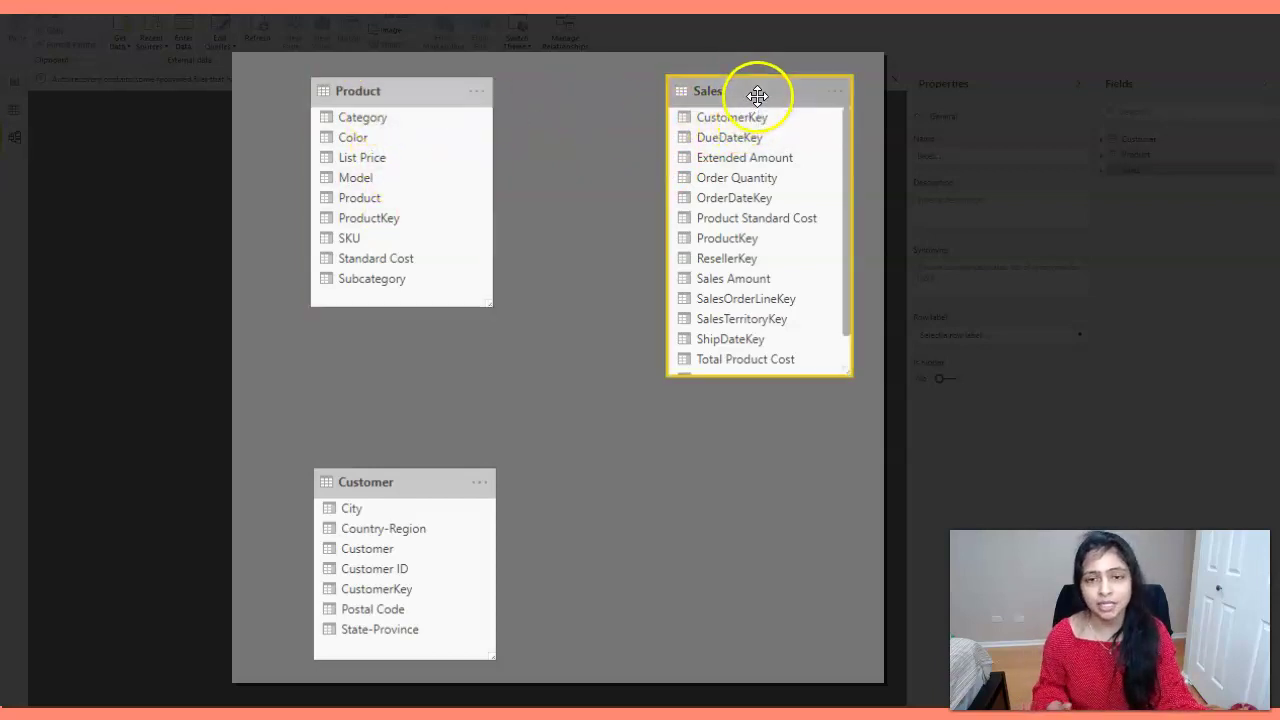
left_click_drag(418, 219, 715, 247)
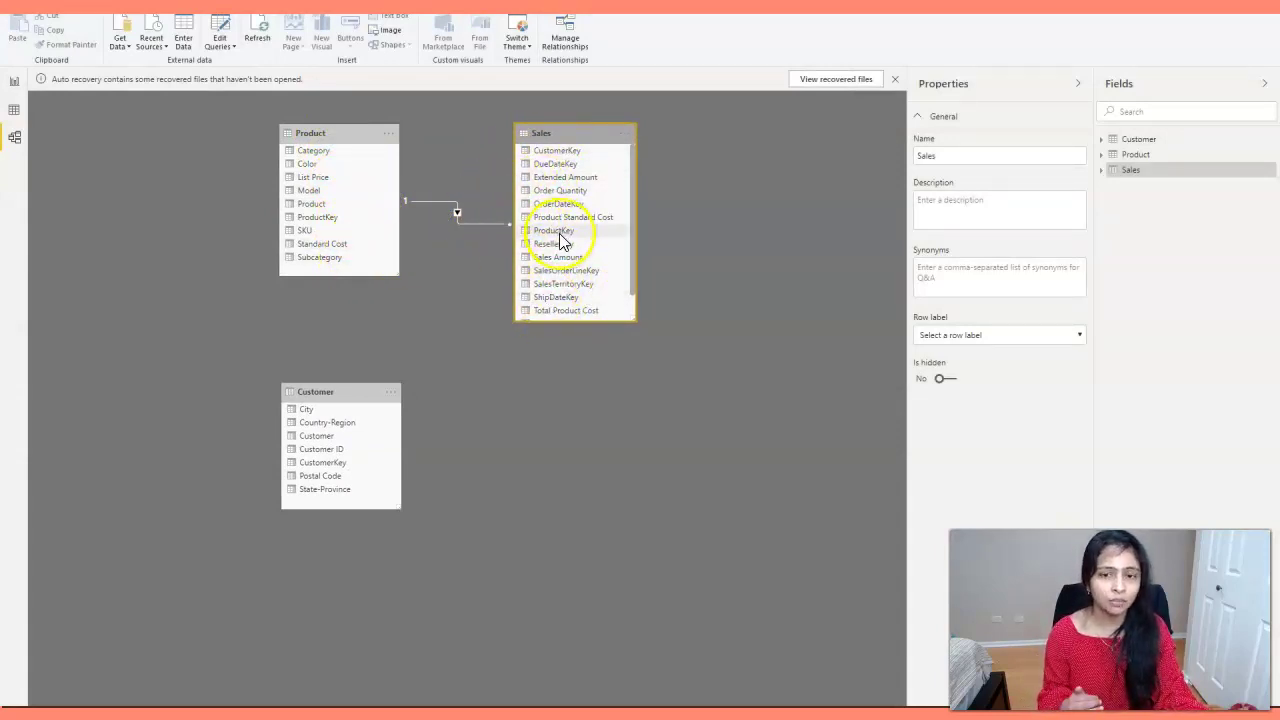
mouse_move(478, 225)
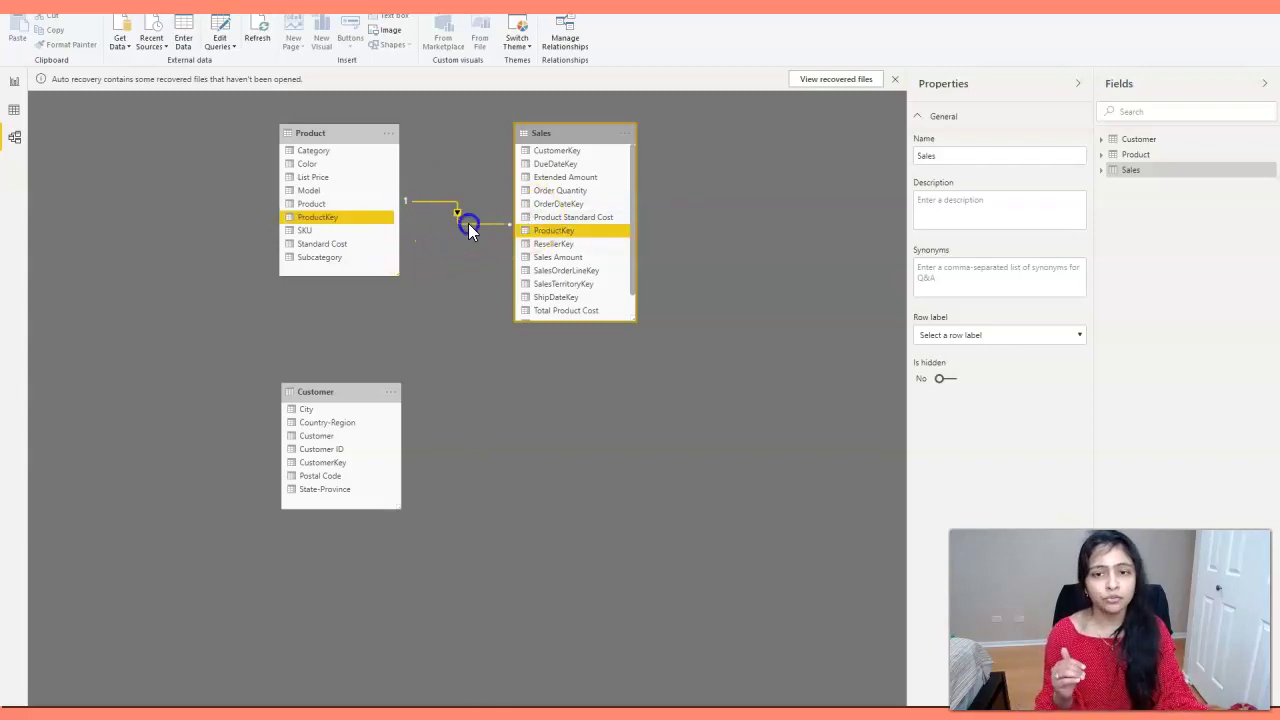
double_click(461, 223)
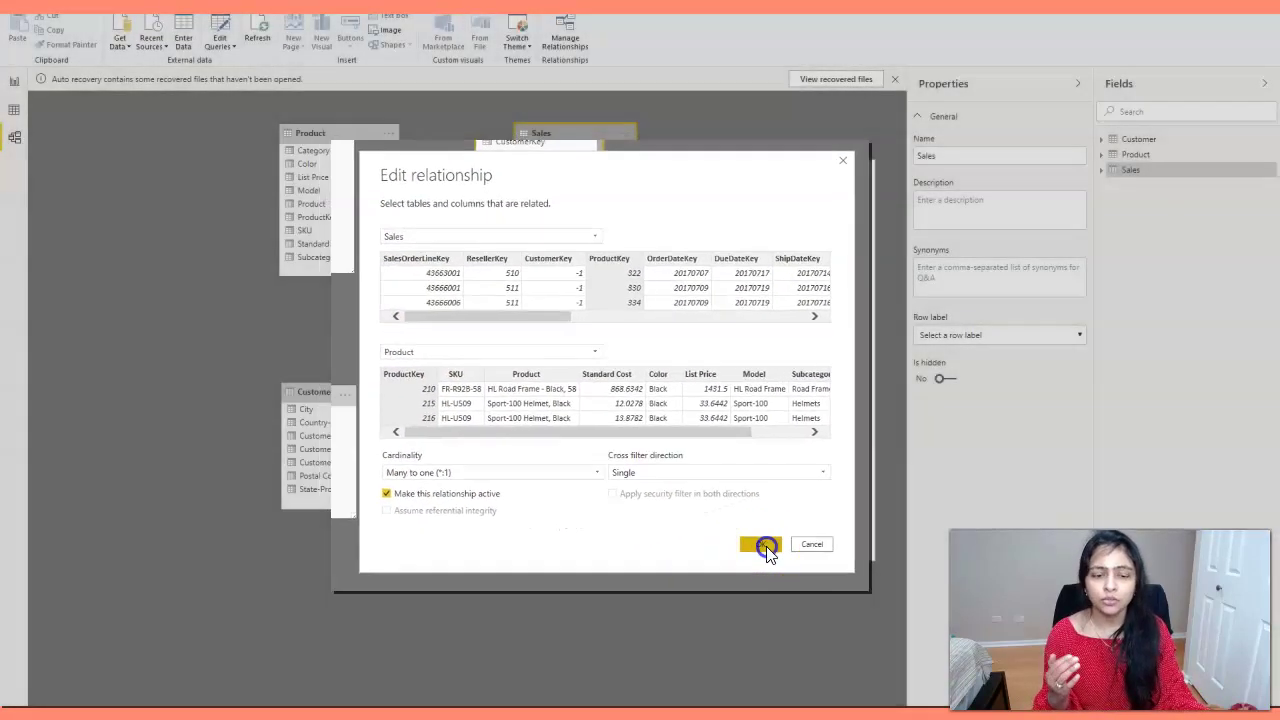
left_click(631, 600)
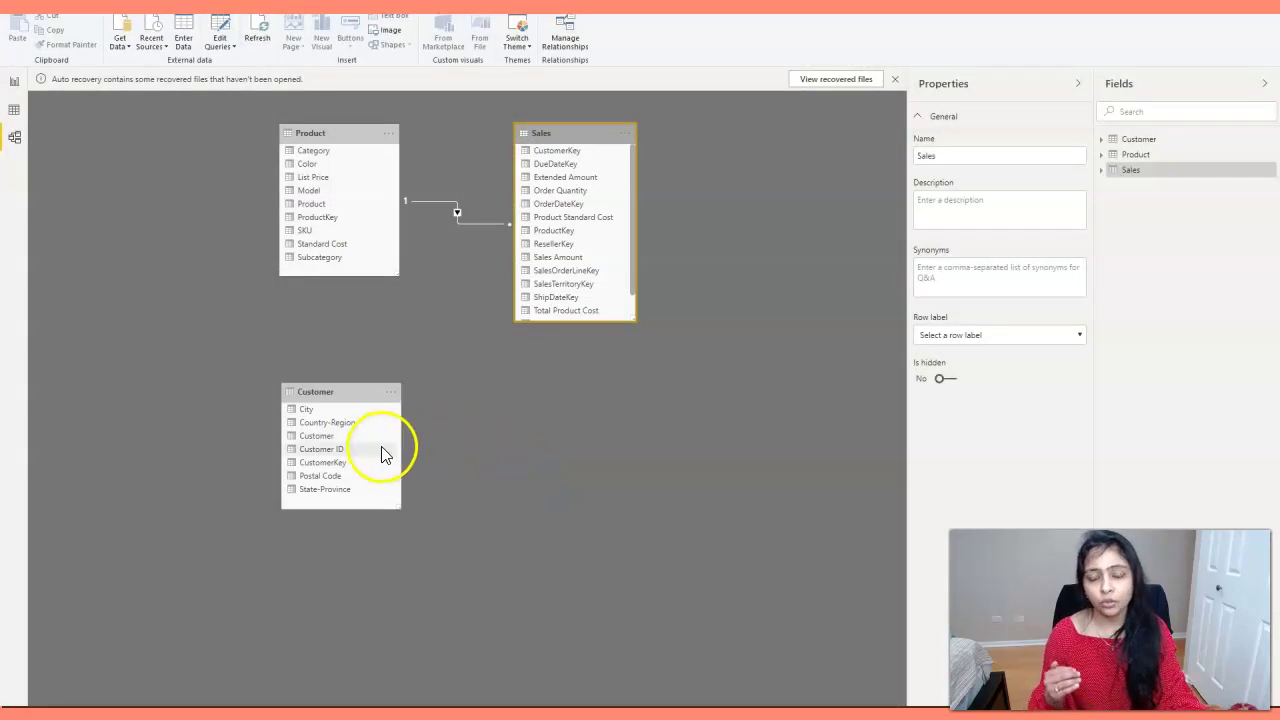
- Link Customer's CustomerKey to the Sales table as a one-to-many relationship
left_click(334, 465)
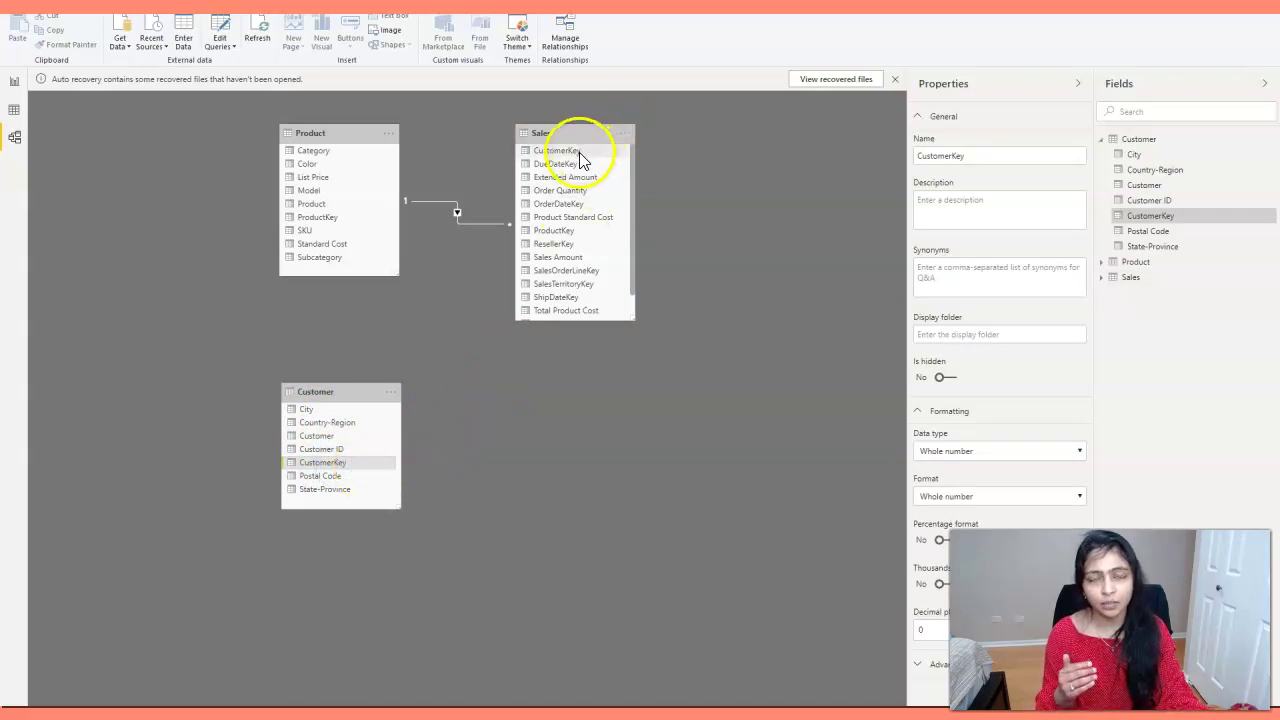
left_click_drag(338, 470, 541, 160)
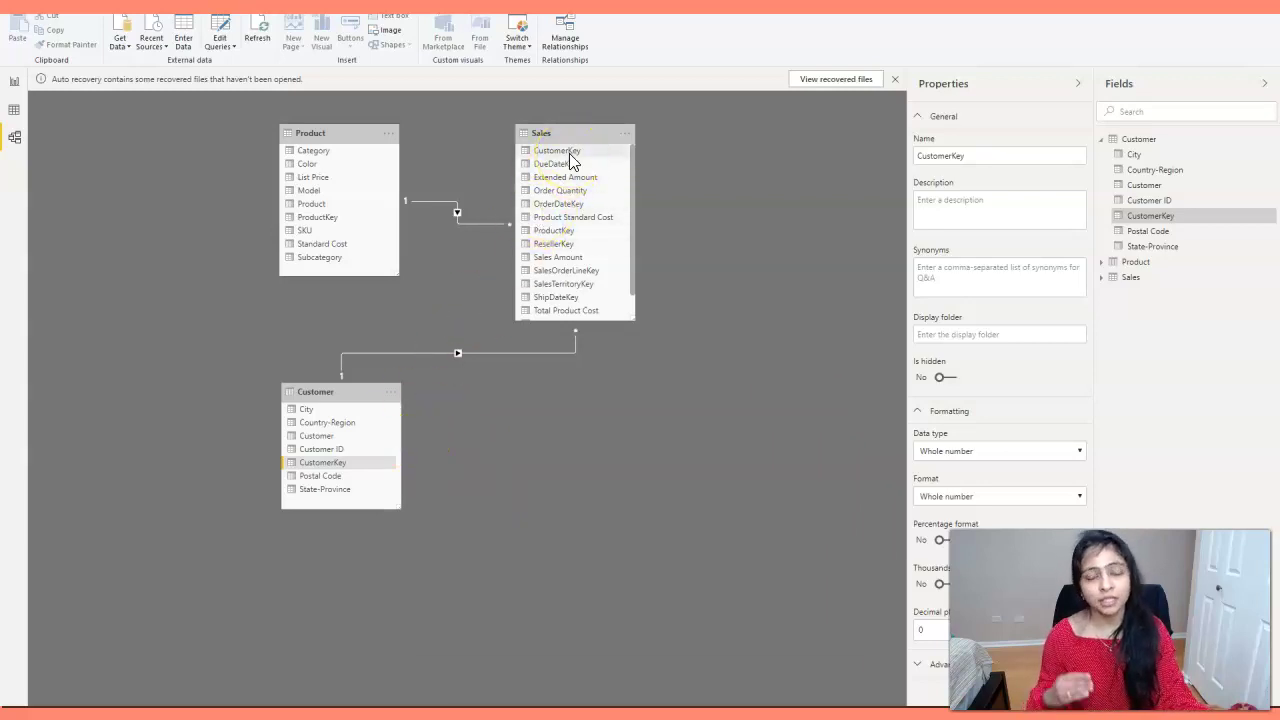
left_click(539, 353)
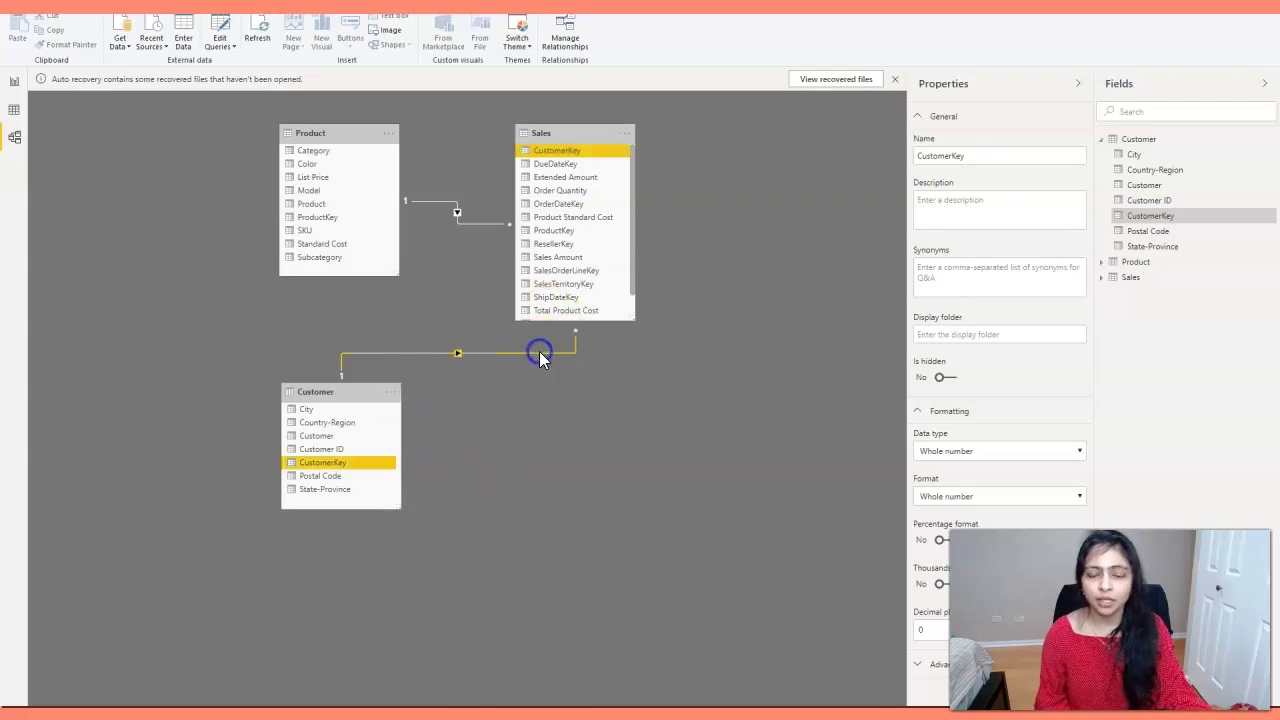
double_click(539, 353)
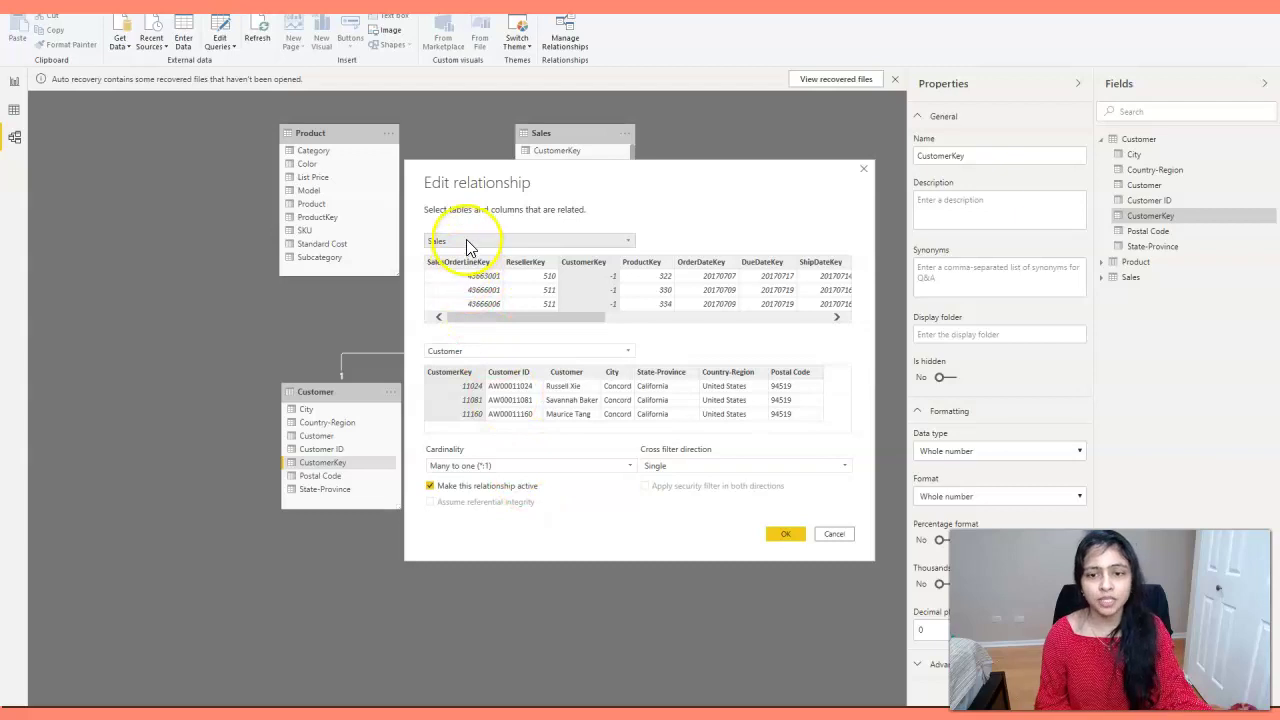
left_click(785, 533)
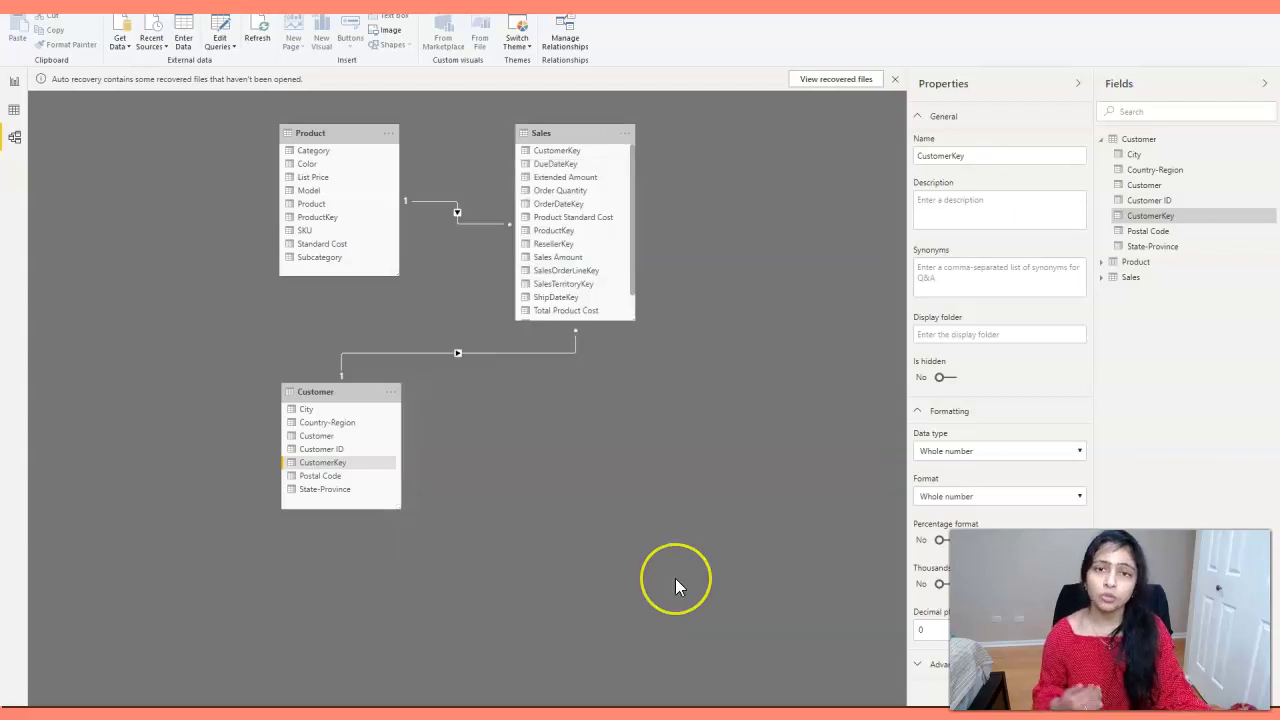